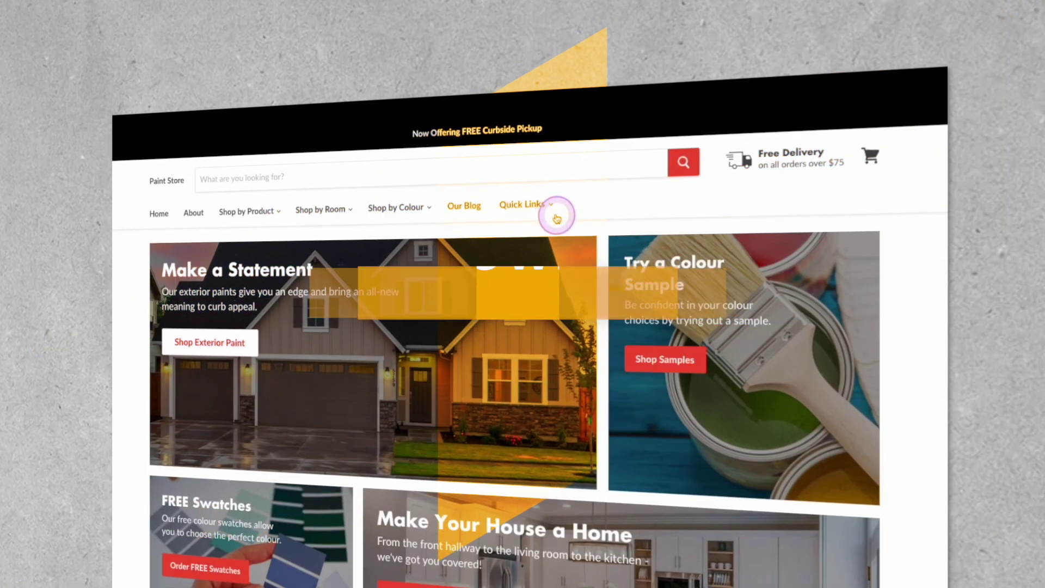
Step: Show the Quick Links dropdown entries in the storefront header
click(556, 218)
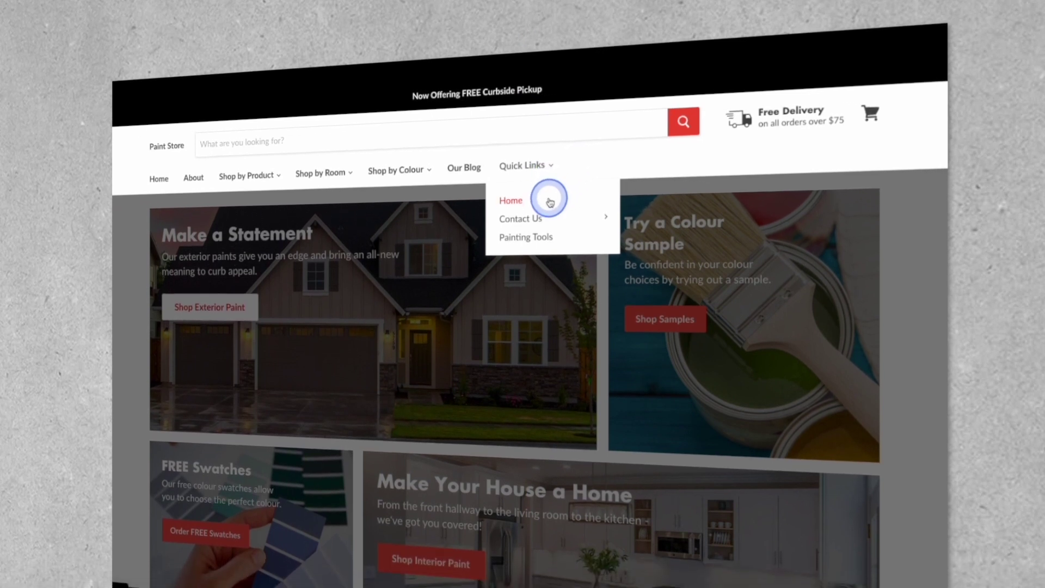
mouse_move(553, 226)
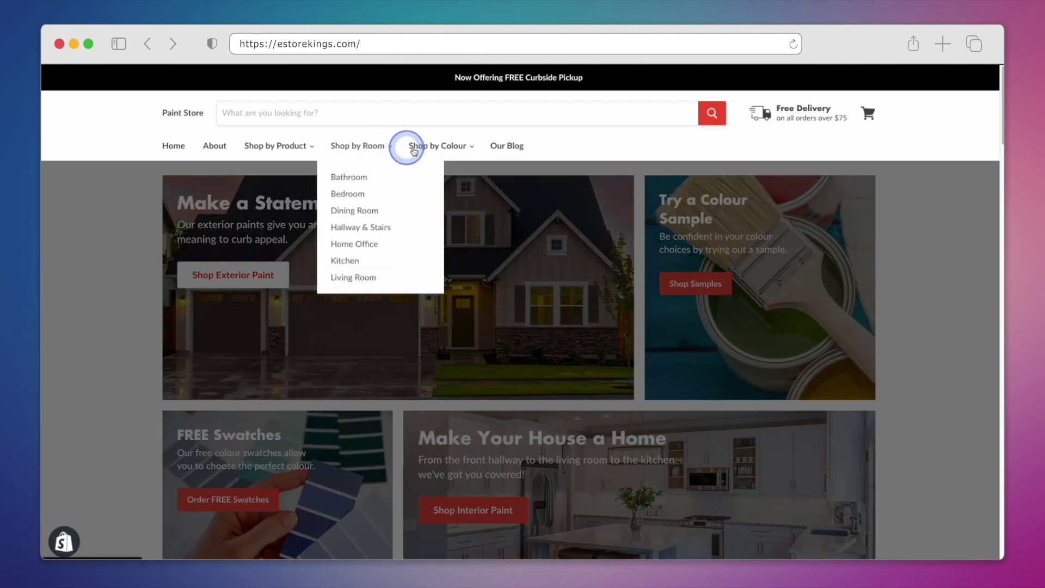
Step: Look over the storefront's existing Shop by Room and Shop by Colour dropdowns
mouse_move(449, 151)
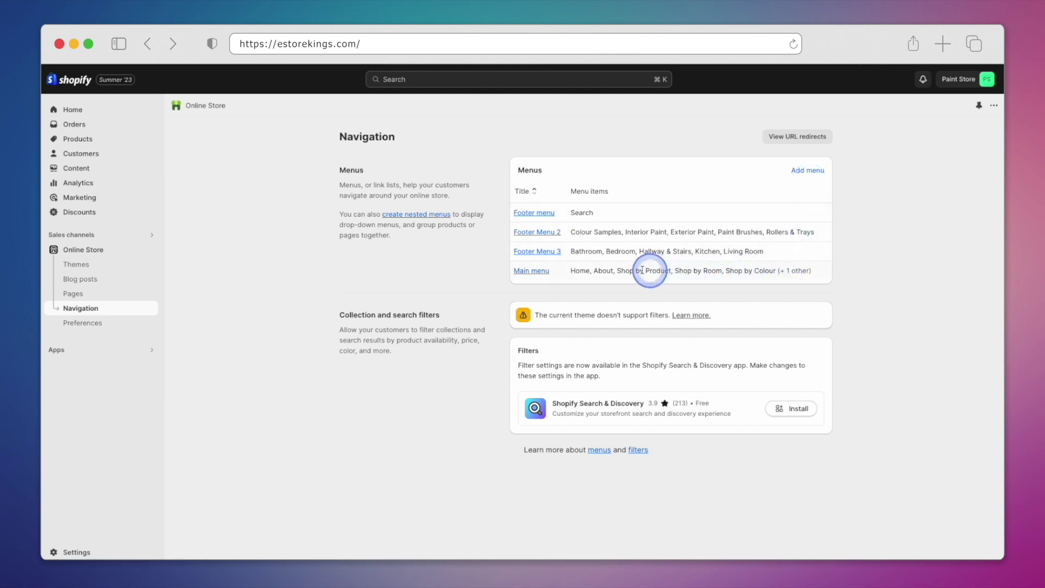
Step: Open Main menu from the Navigation page's menu list
click(541, 270)
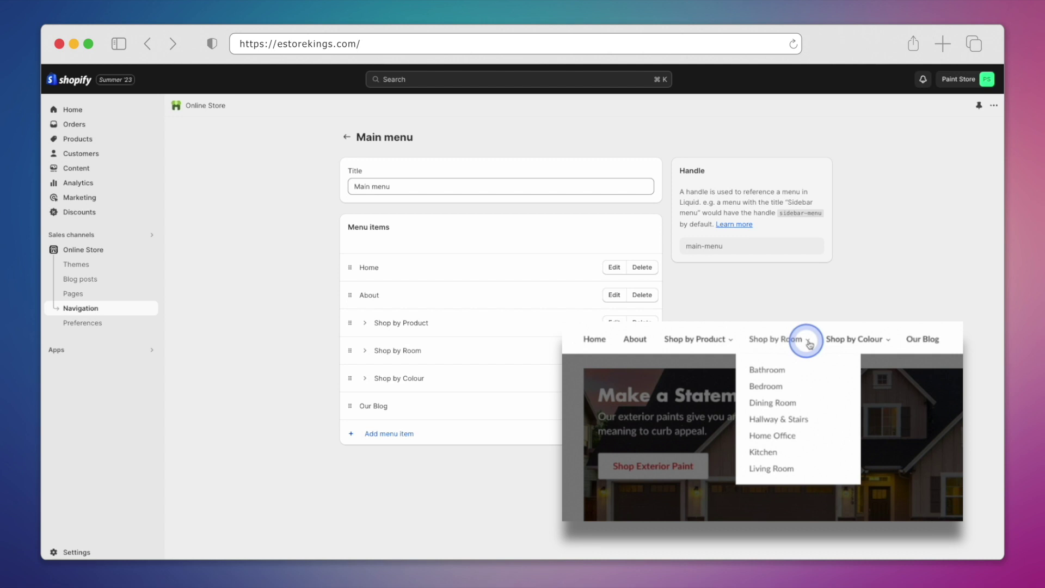
click(365, 351)
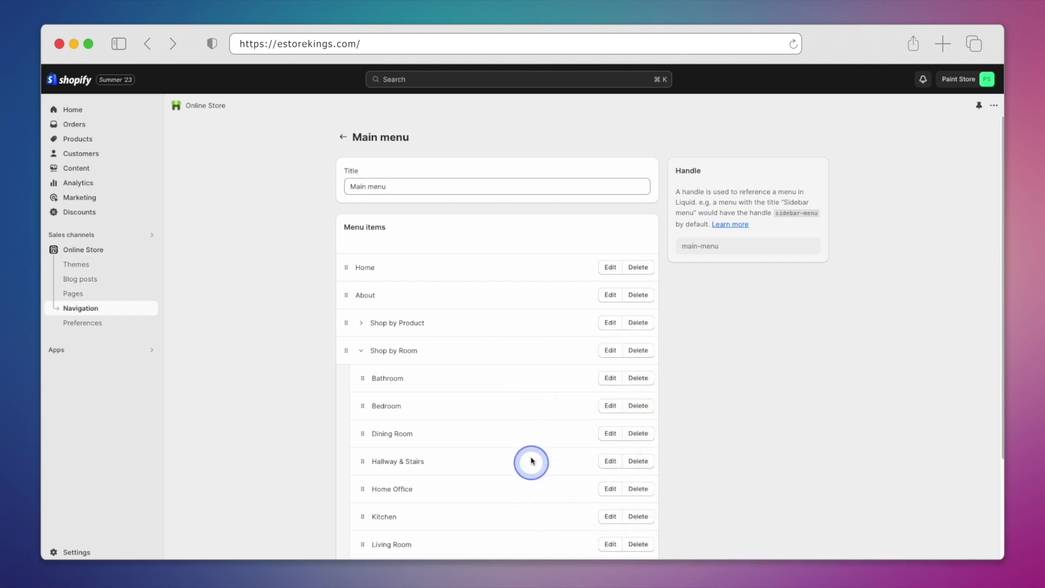
click(361, 355)
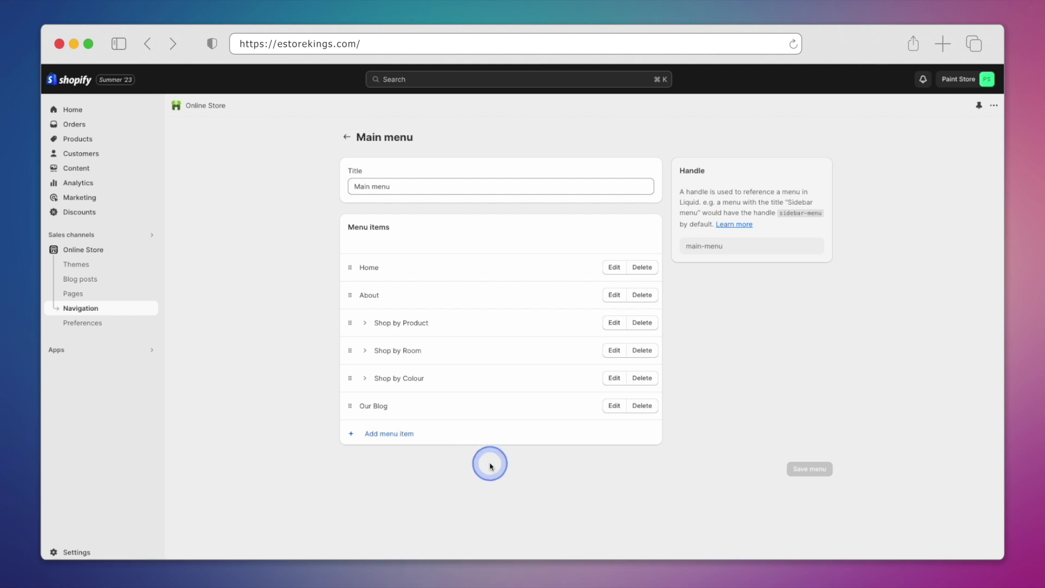
Step: Start a new Main menu item named Quick Links with # as its link
click(403, 434)
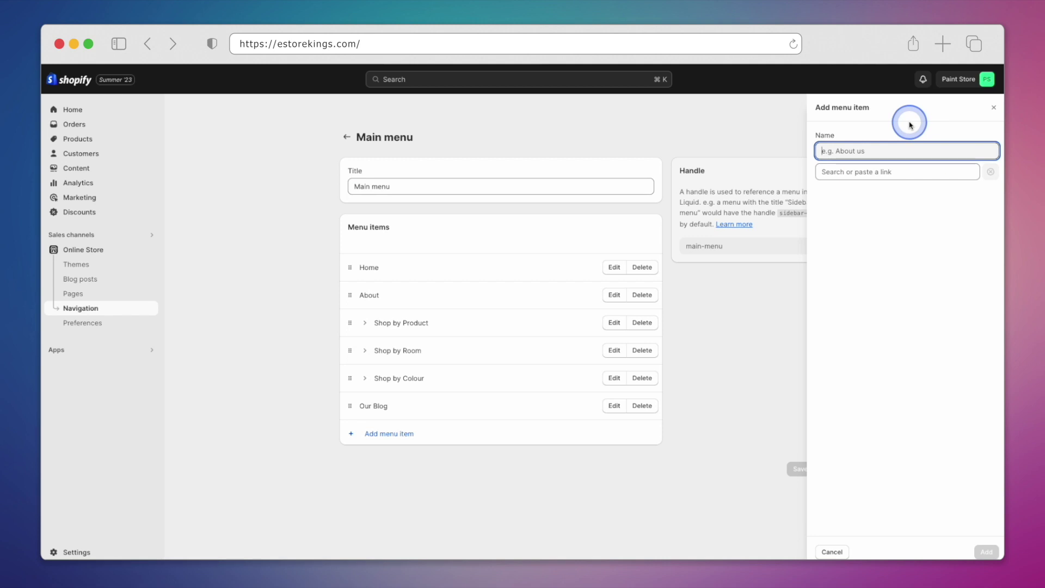
text(inks)
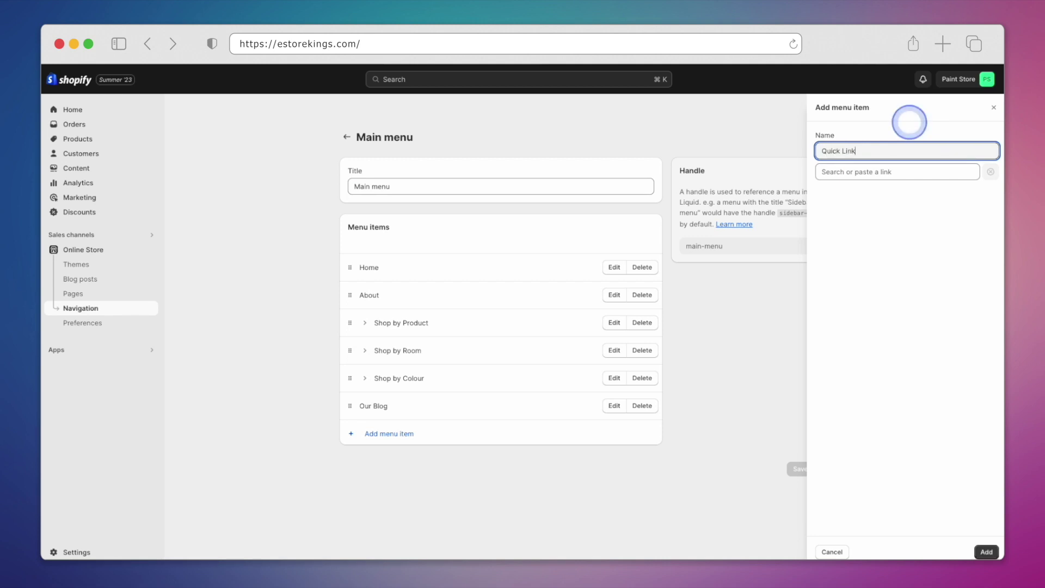
click(919, 171)
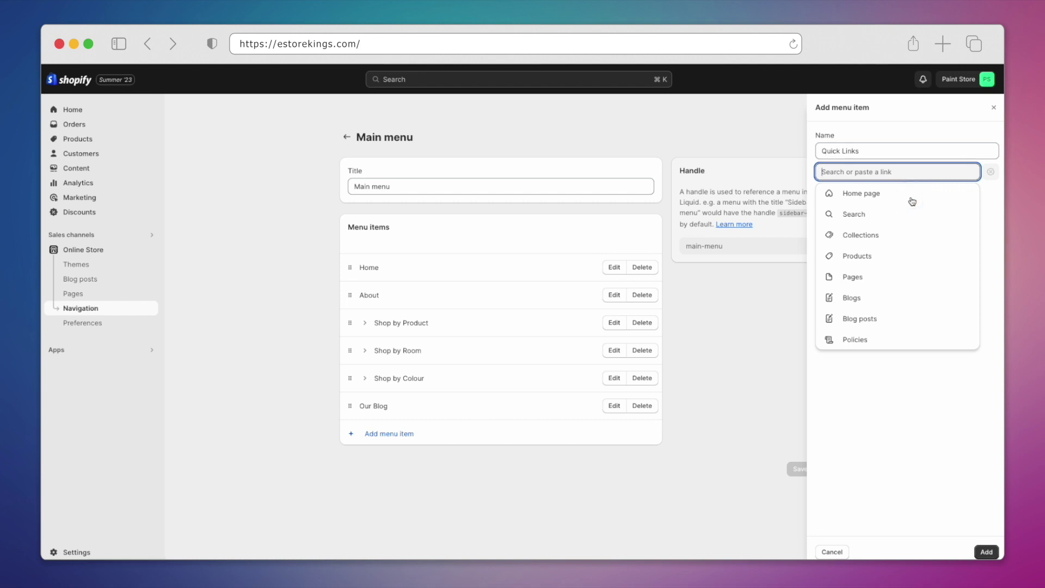
click(909, 176)
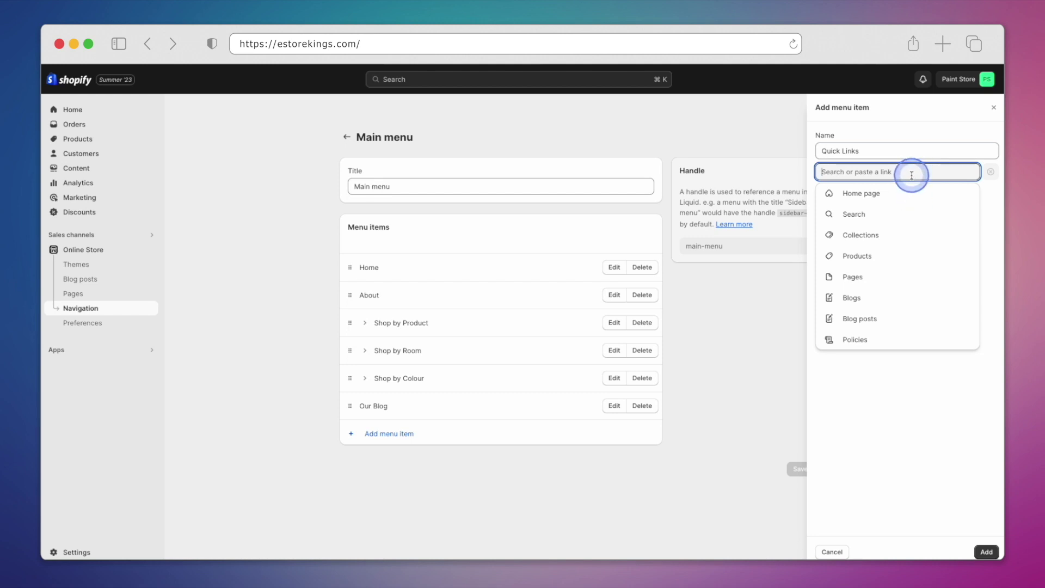
text(#)
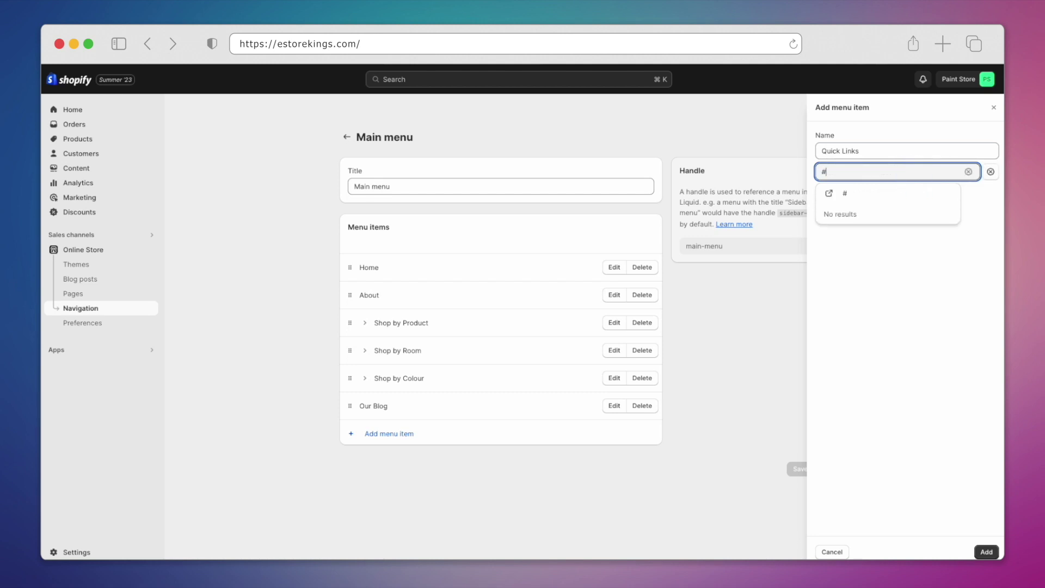
Step: Confirm # as the Quick Links link and compare against the storefront's Shop by Colour dropdown
click(865, 196)
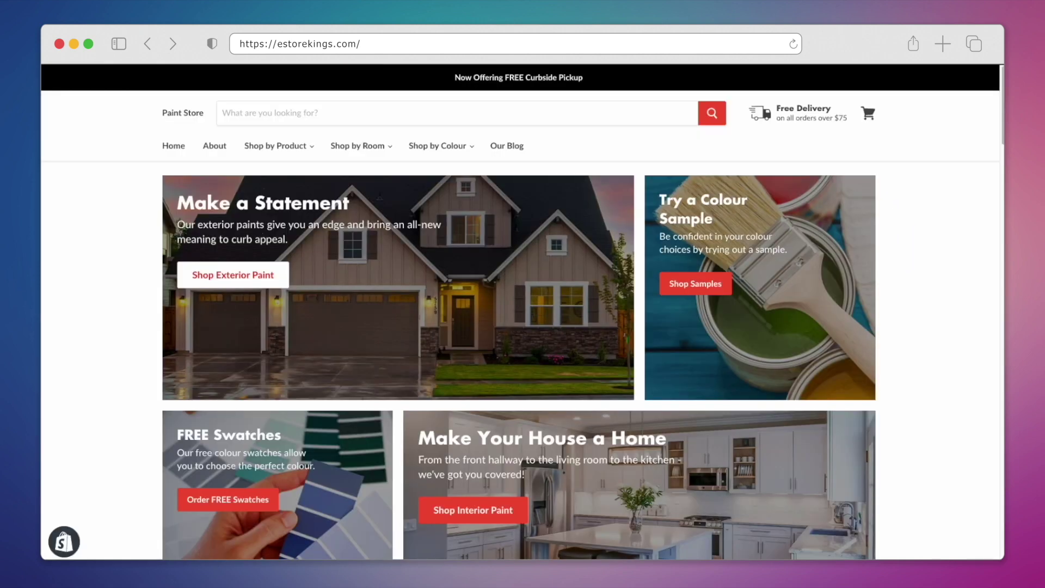
click(451, 146)
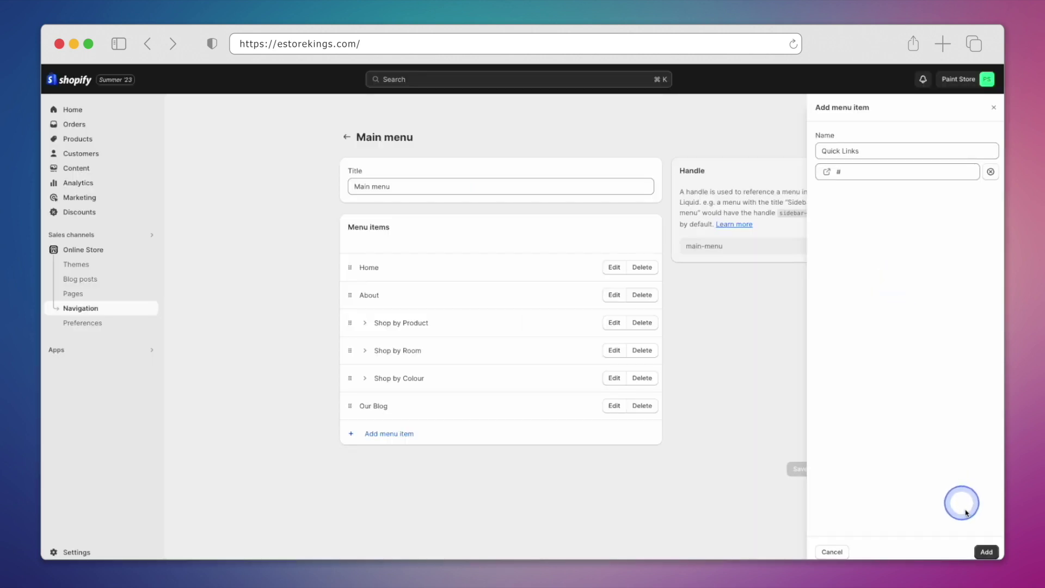
Step: Add Quick Links, then a Home item linked to the home page, nested beneath it
click(986, 551)
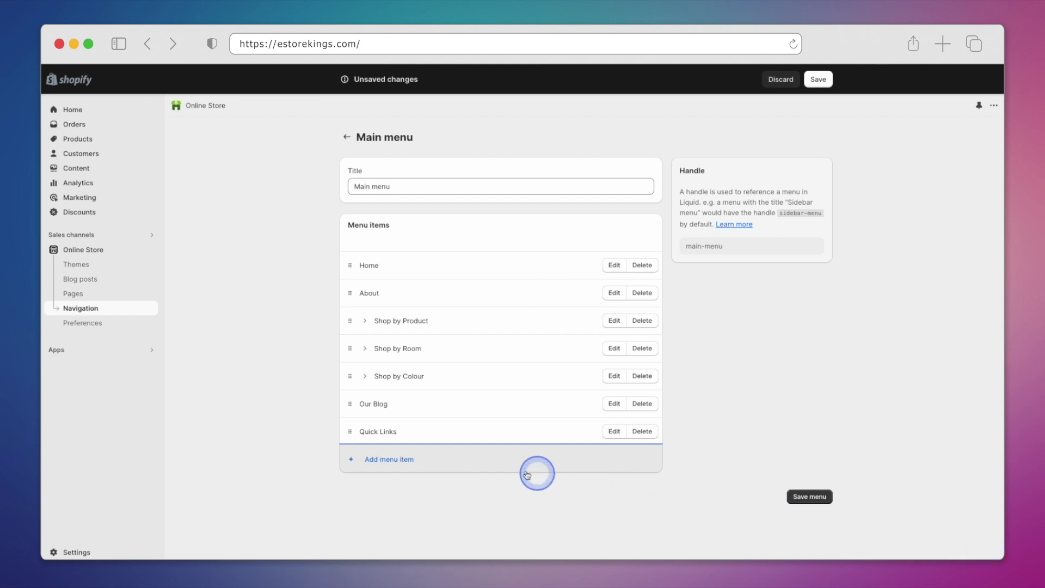
click(400, 459)
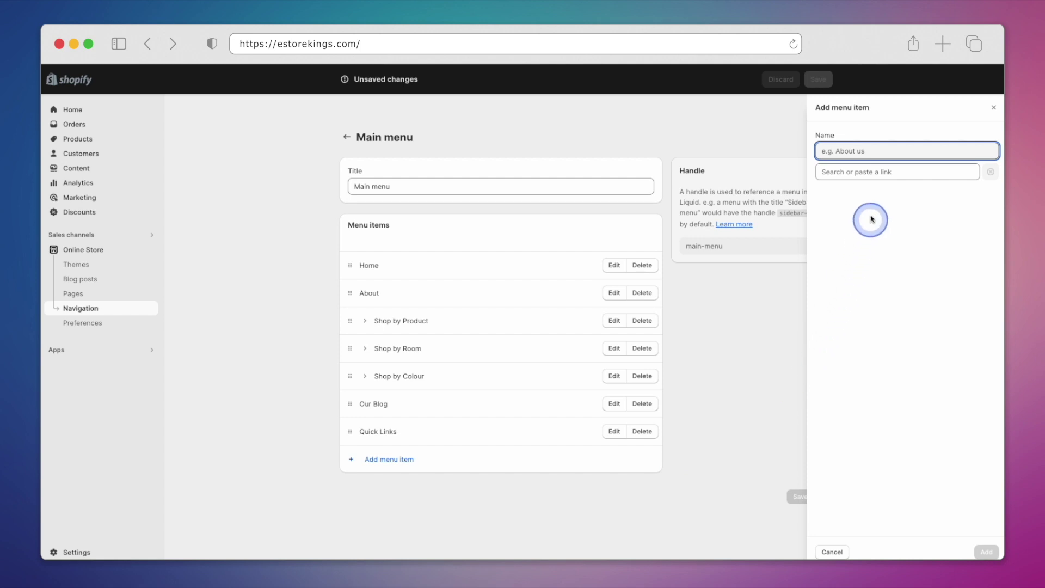
click(859, 173)
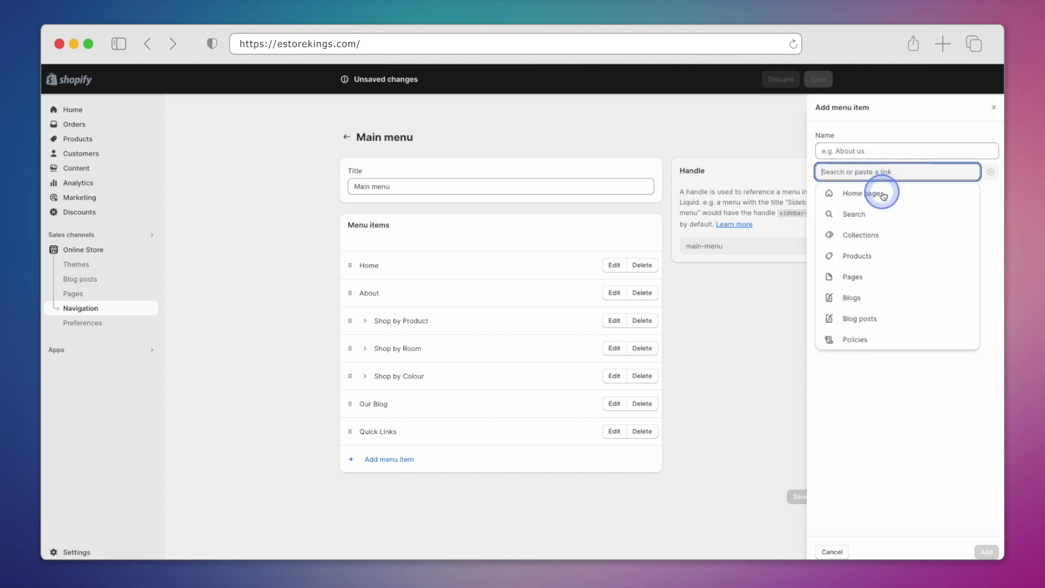
click(908, 198)
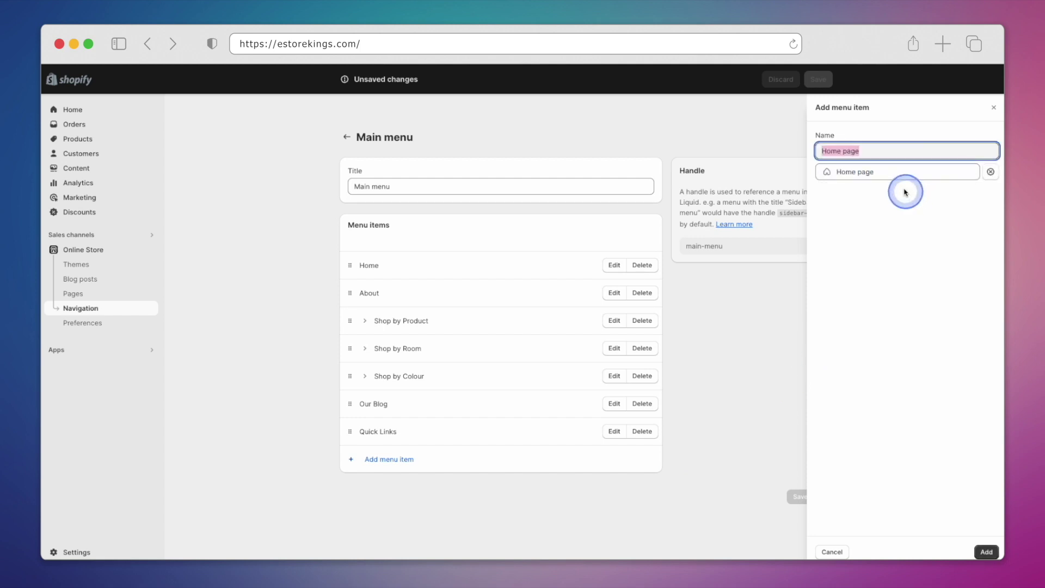
drag(843, 152, 879, 153)
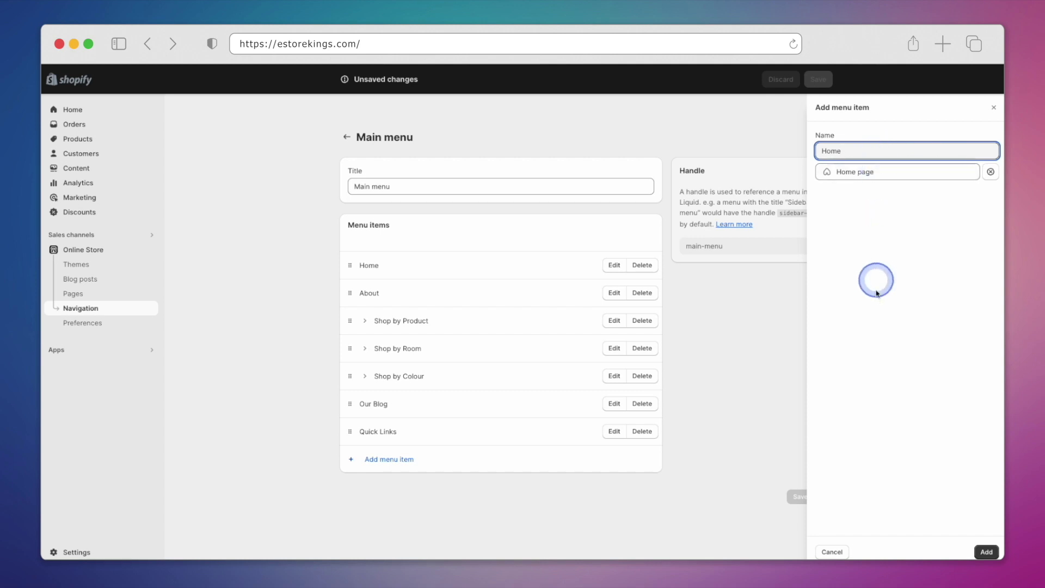
click(978, 554)
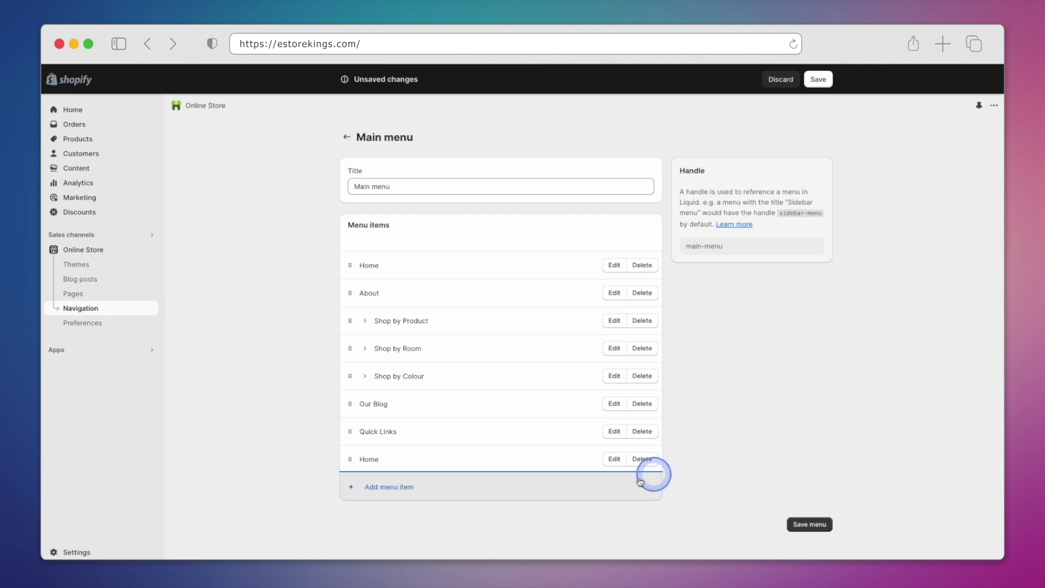
drag(349, 458, 375, 458)
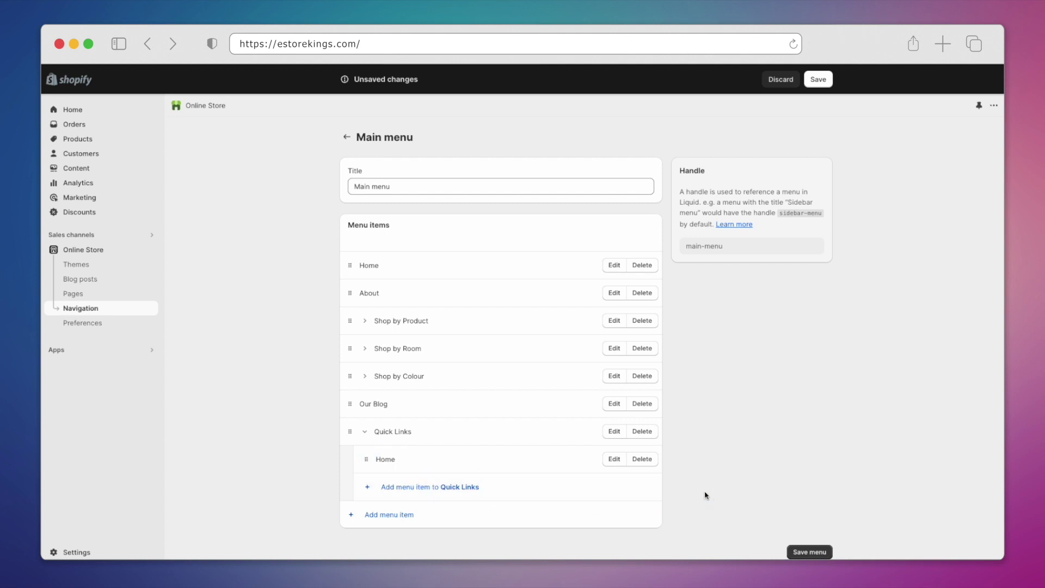
Step: Add a Painting Tools sub-item, linked to the Painting Tools collection, under Quick Links
click(460, 490)
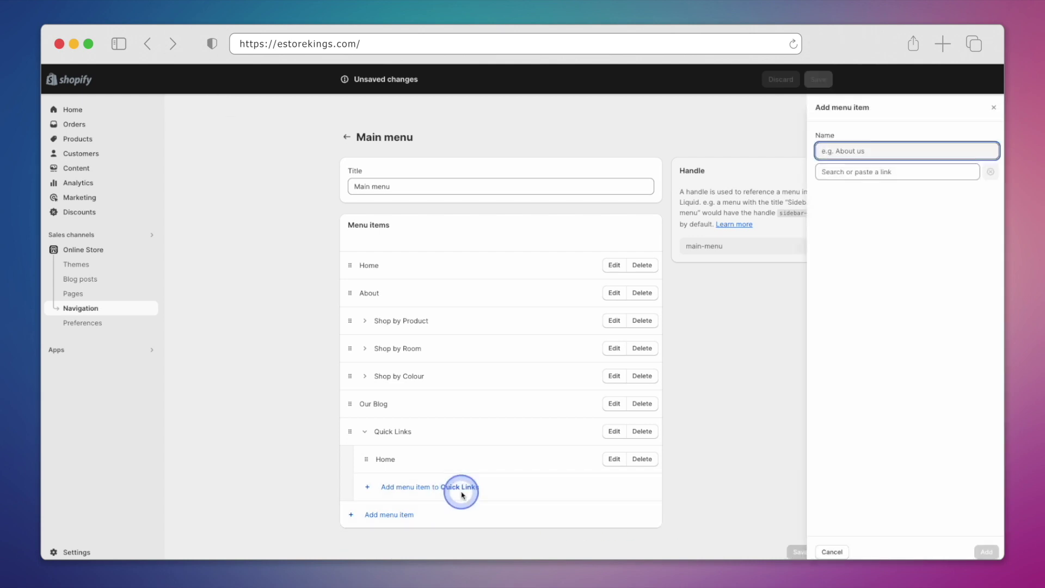
click(866, 172)
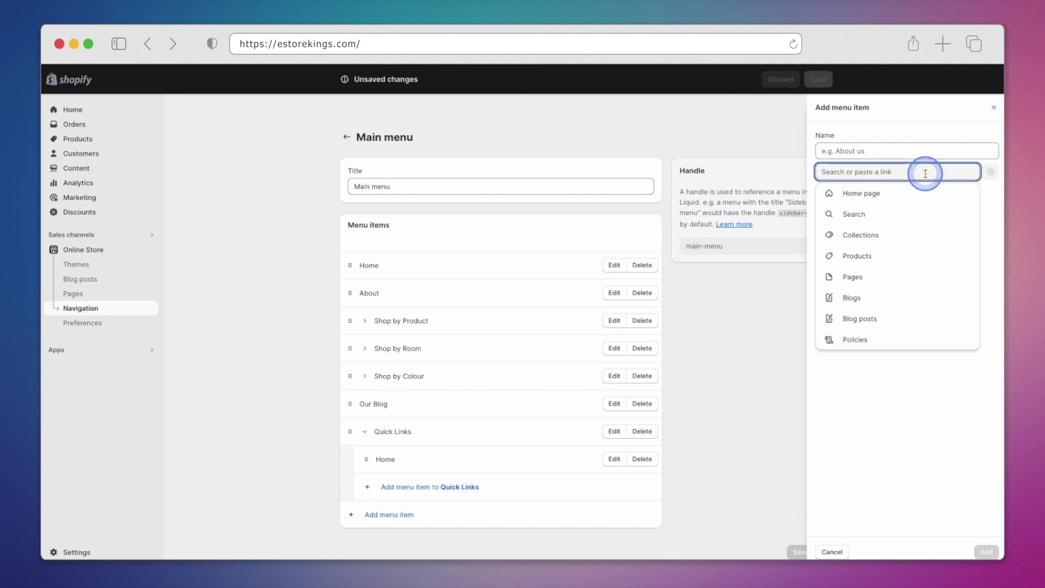
click(925, 234)
click(901, 224)
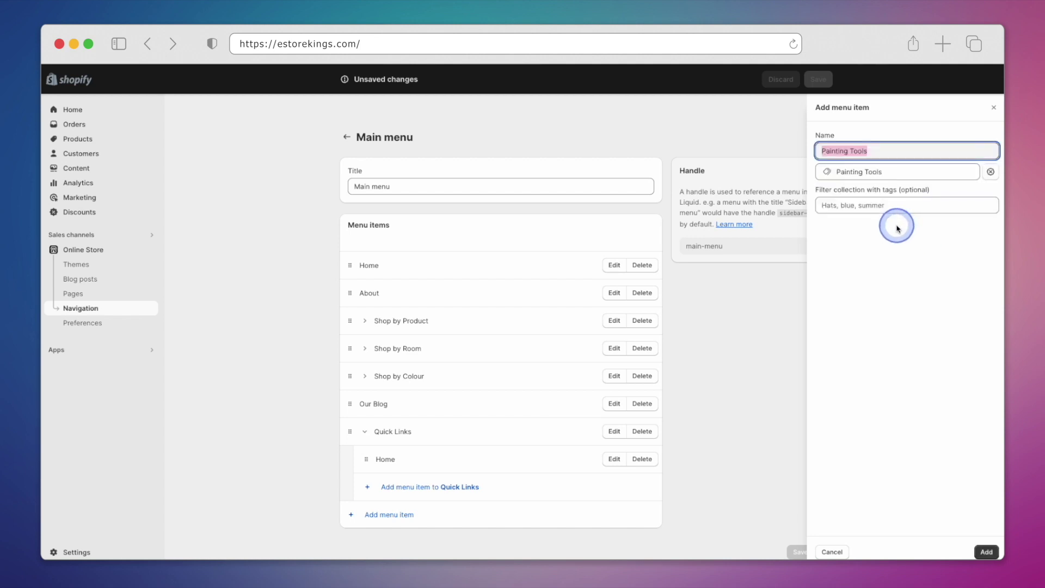
click(987, 551)
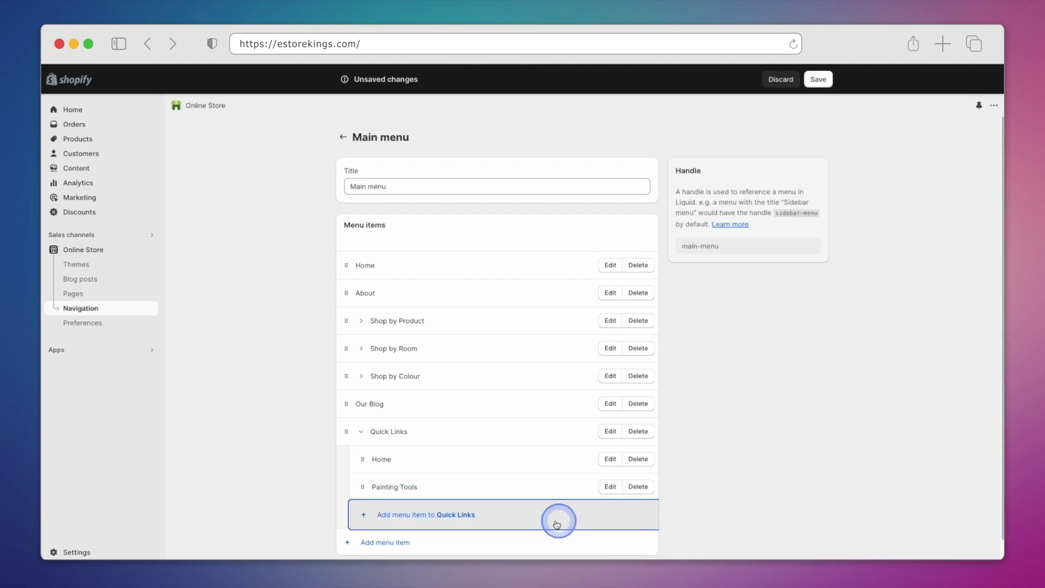
Step: Add a Contact Us sub-item, linked to the Contact Us page, under Quick Links
click(446, 513)
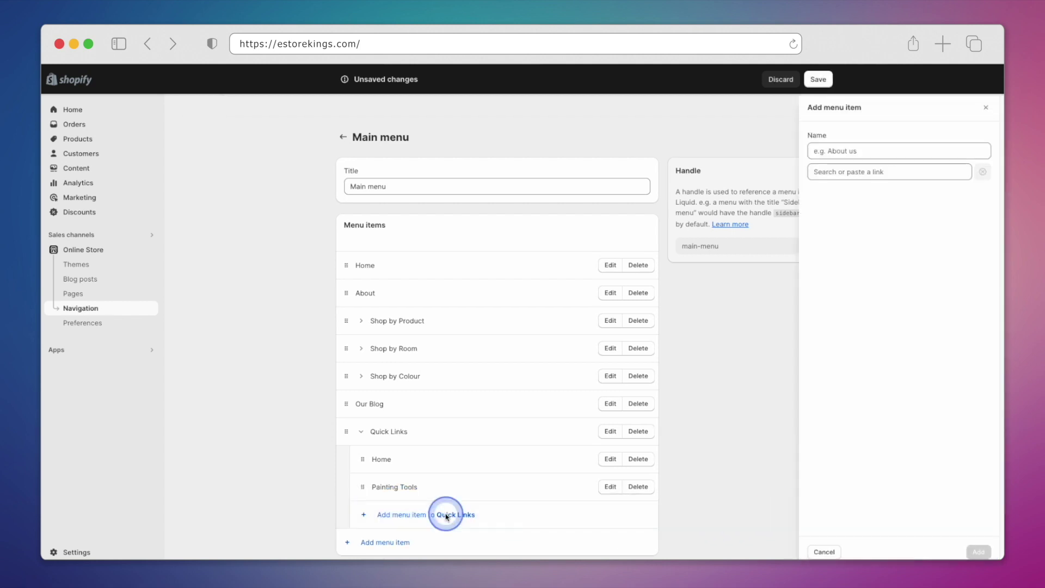
click(845, 170)
text(contact)
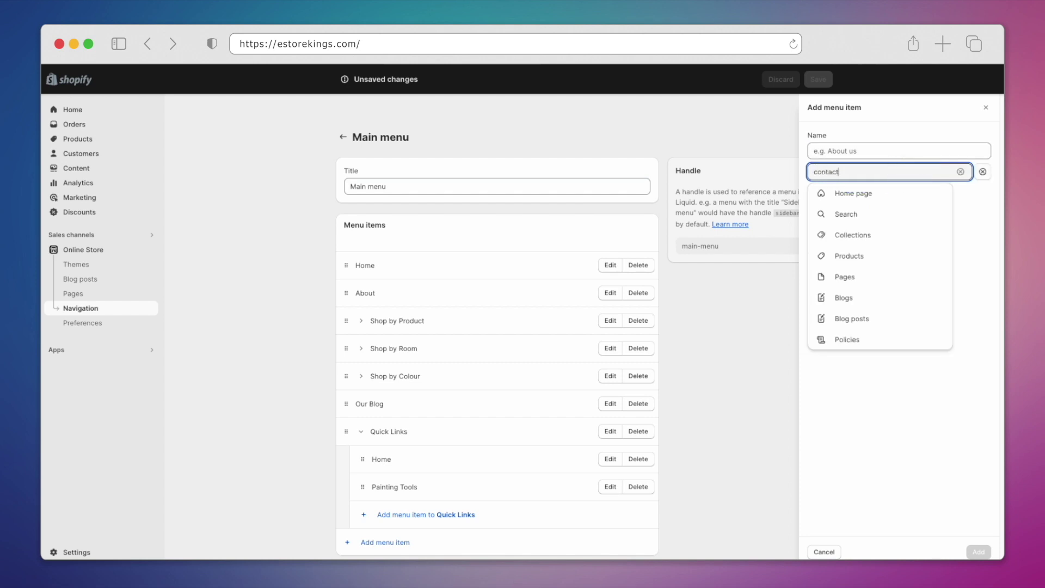
click(907, 215)
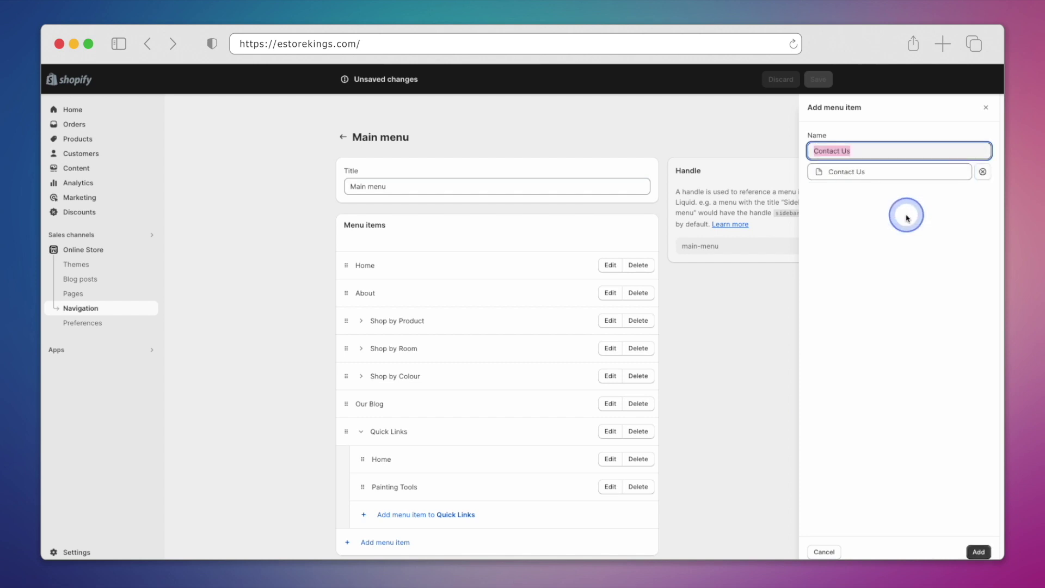
click(974, 551)
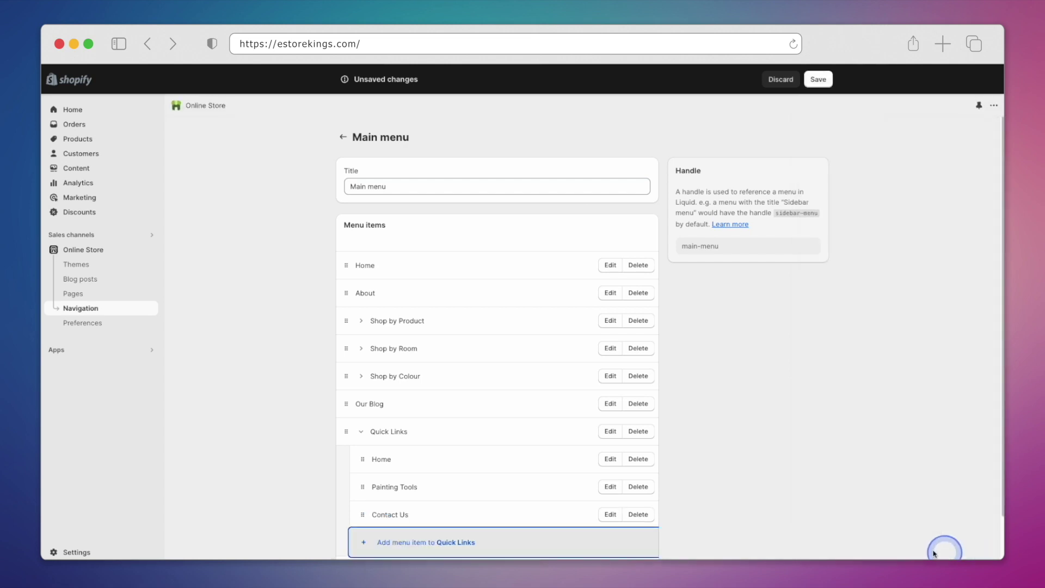
scroll(749, 455, down, 2)
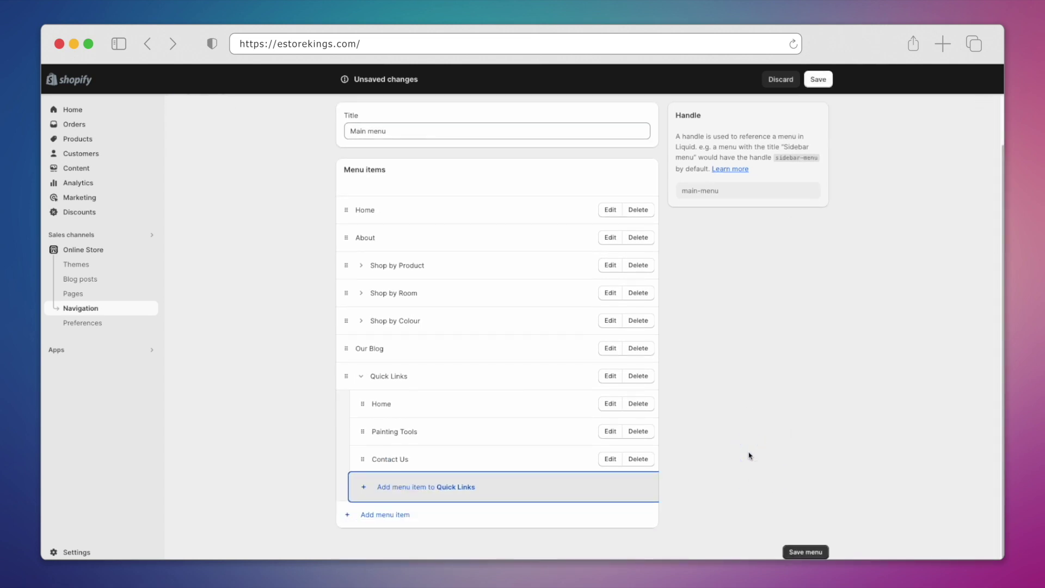
drag(767, 436, 743, 488)
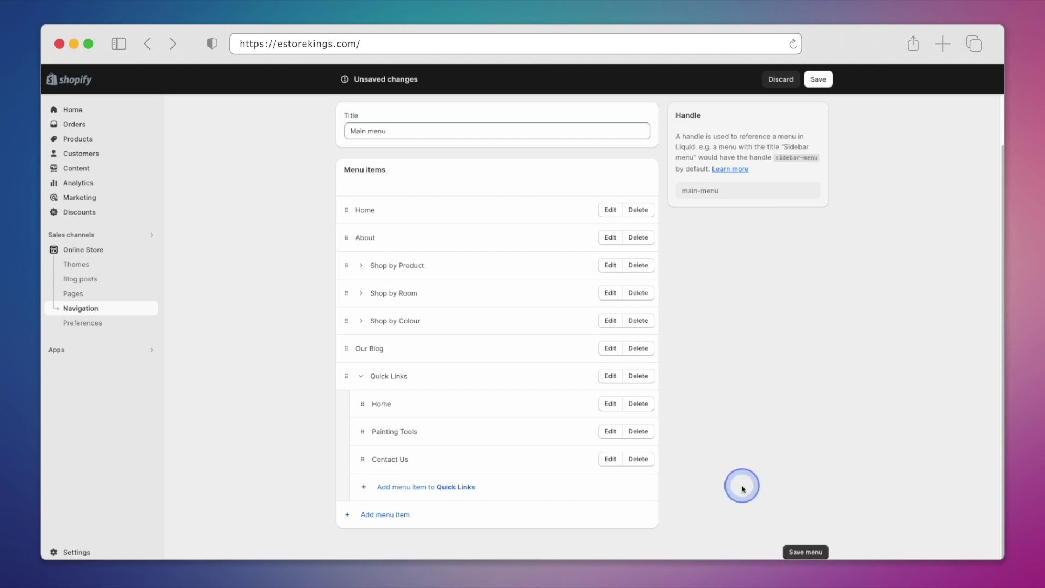
click(519, 487)
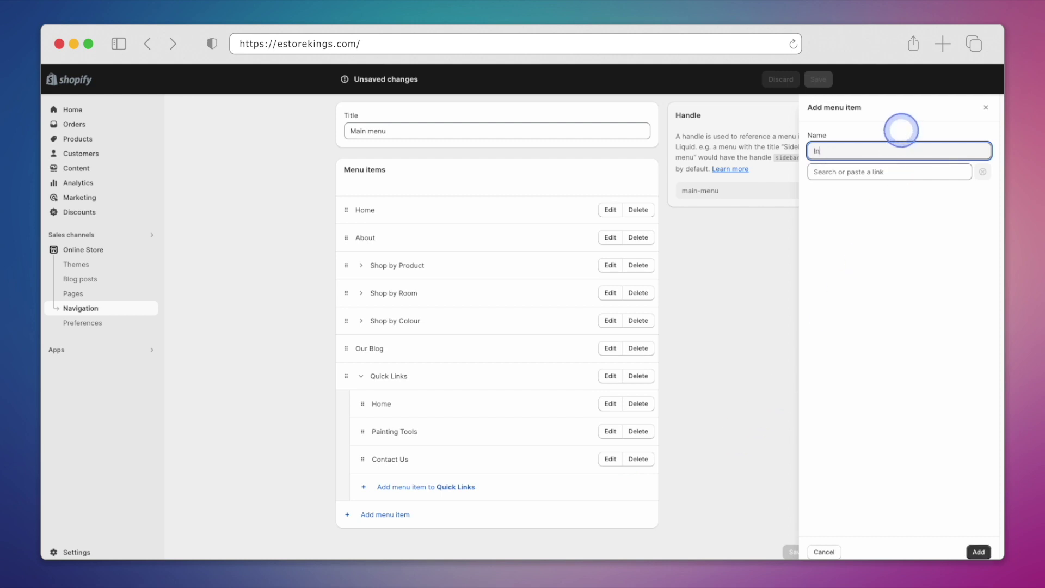
Step: Add an Instagram sub-item with the store's Instagram URL, then save the menu
text(Instagram)
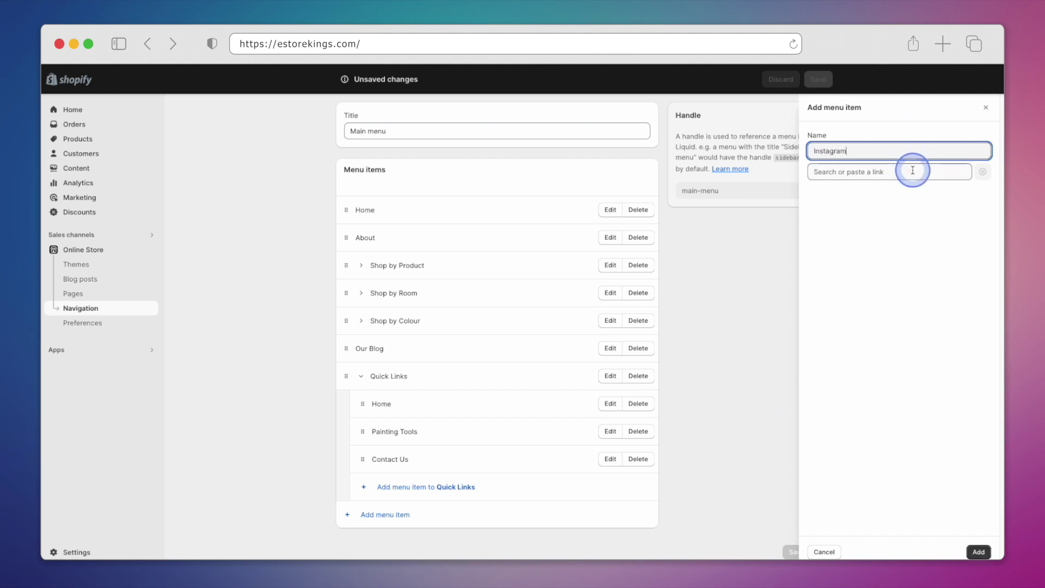
click(909, 170)
text(https://www.instagram.com/estorekings/)
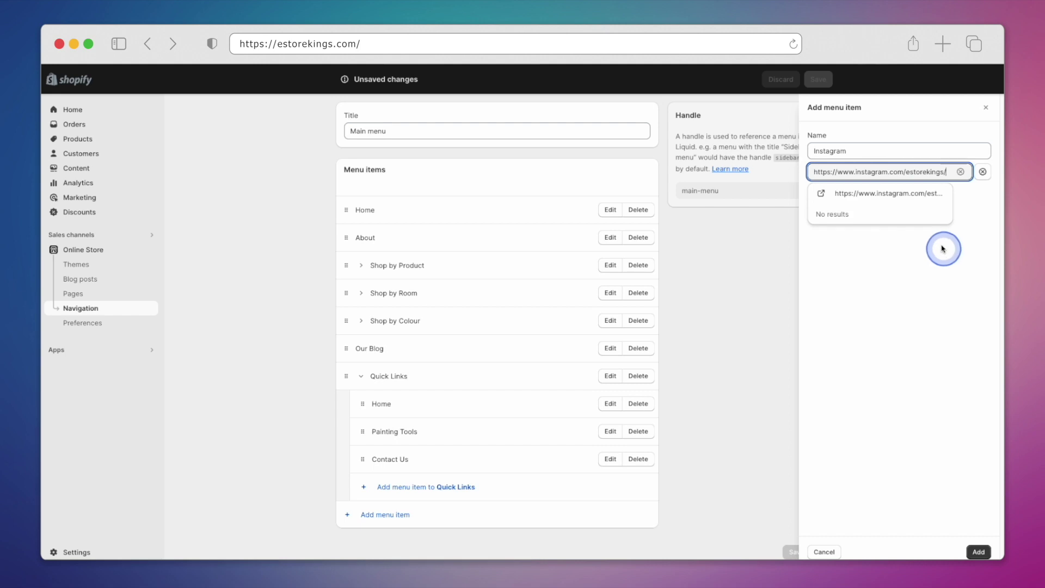
click(910, 193)
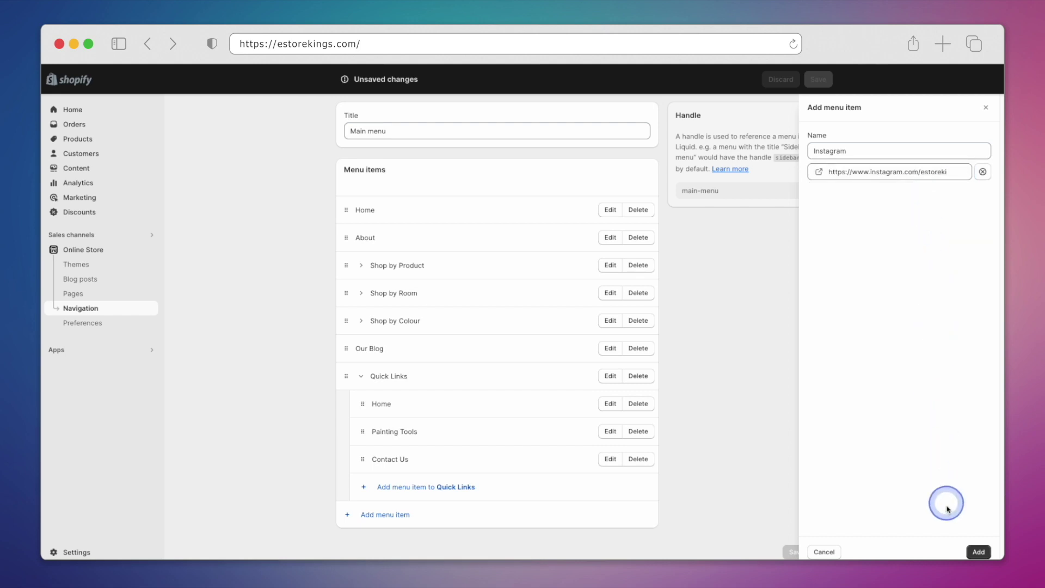
click(978, 552)
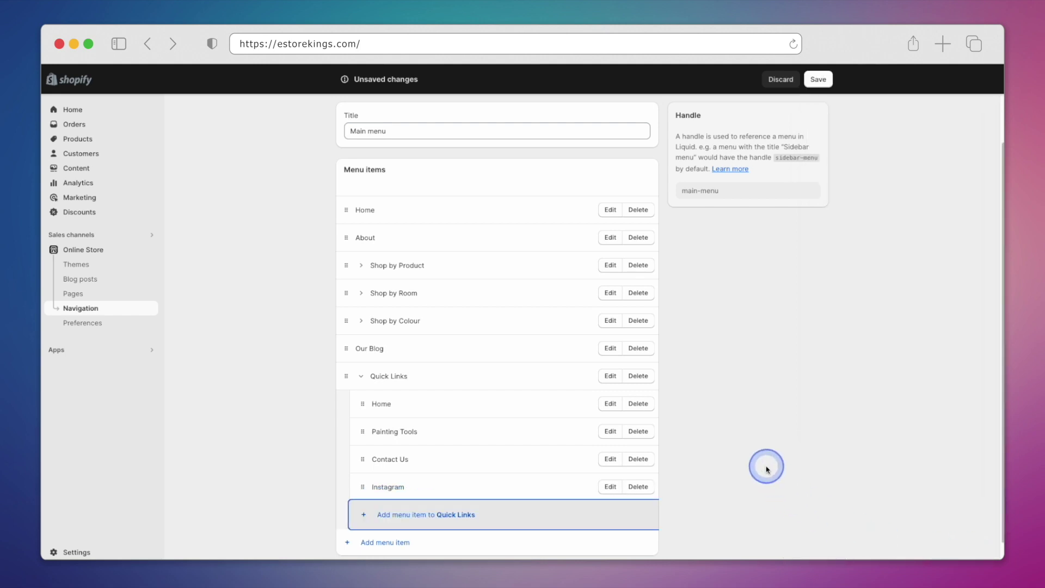
scroll(773, 490, down, 1)
click(798, 549)
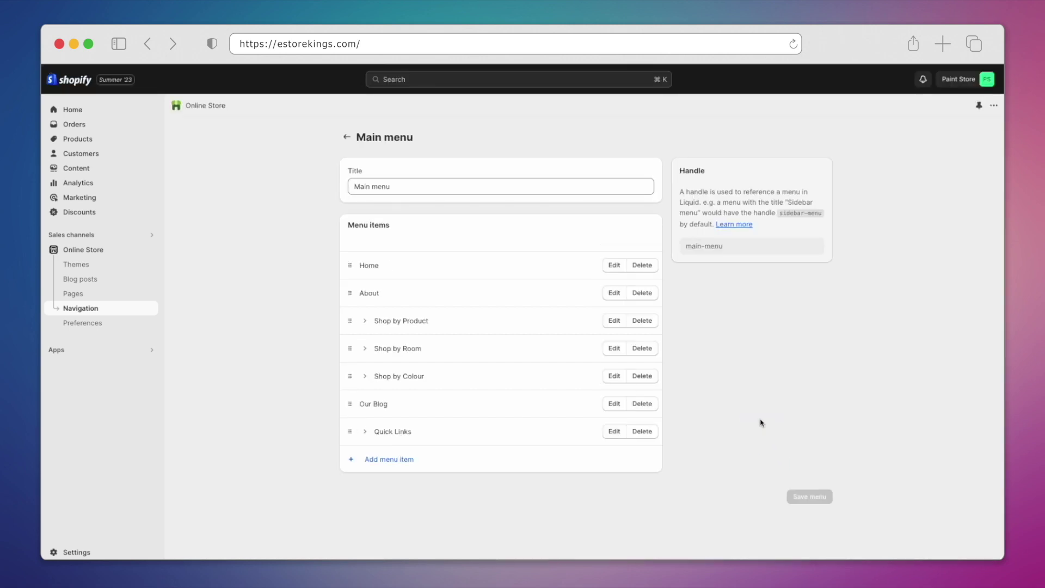
Step: Move Contact Us above Painting Tools and nest Instagram under Contact Us
click(374, 442)
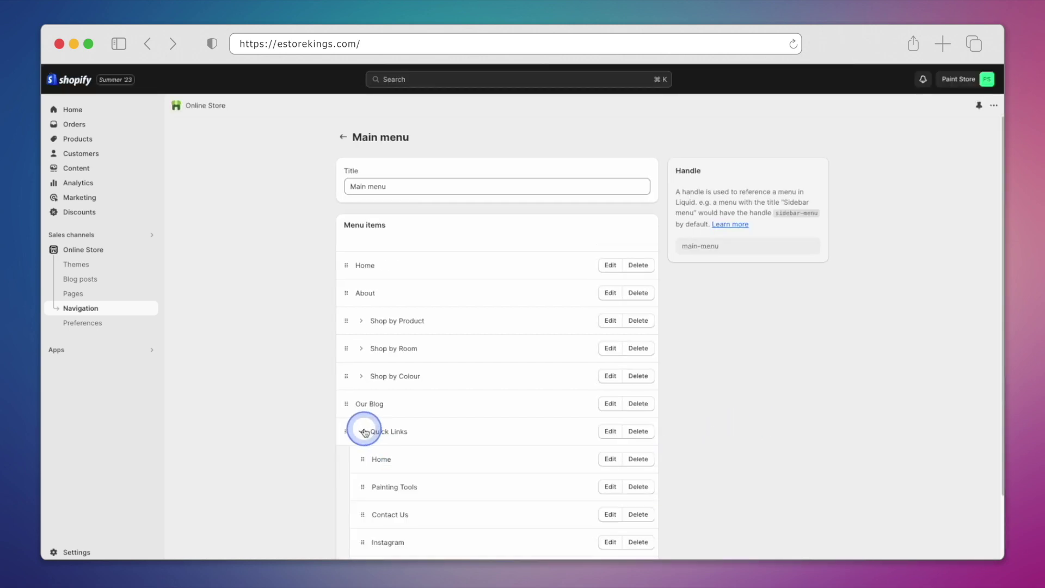
scroll(456, 444, down, 2)
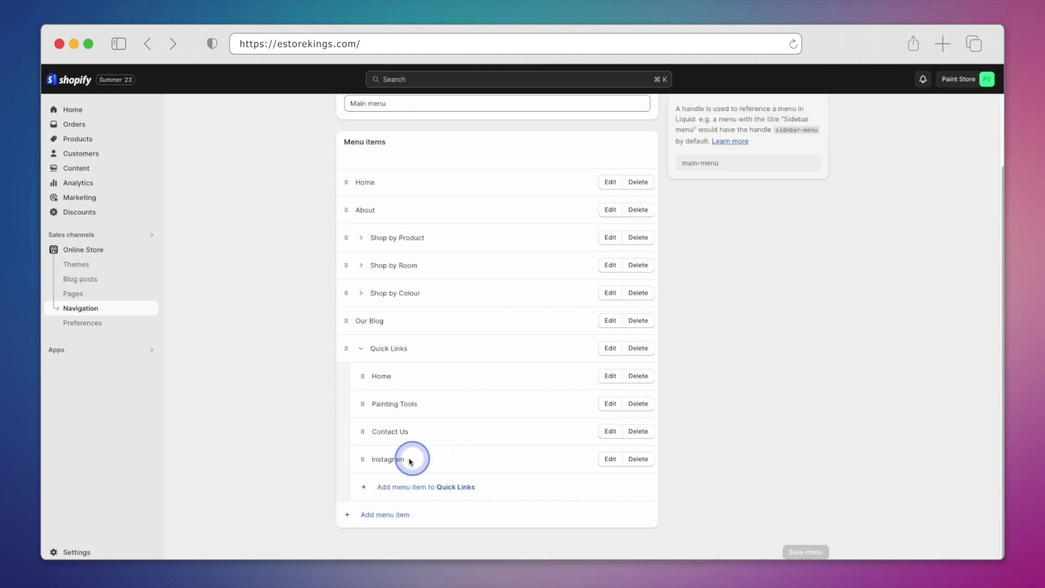
mouse_move(362, 432)
mouse_down()
mouse_move(361, 415)
mouse_move(468, 435)
mouse_up()
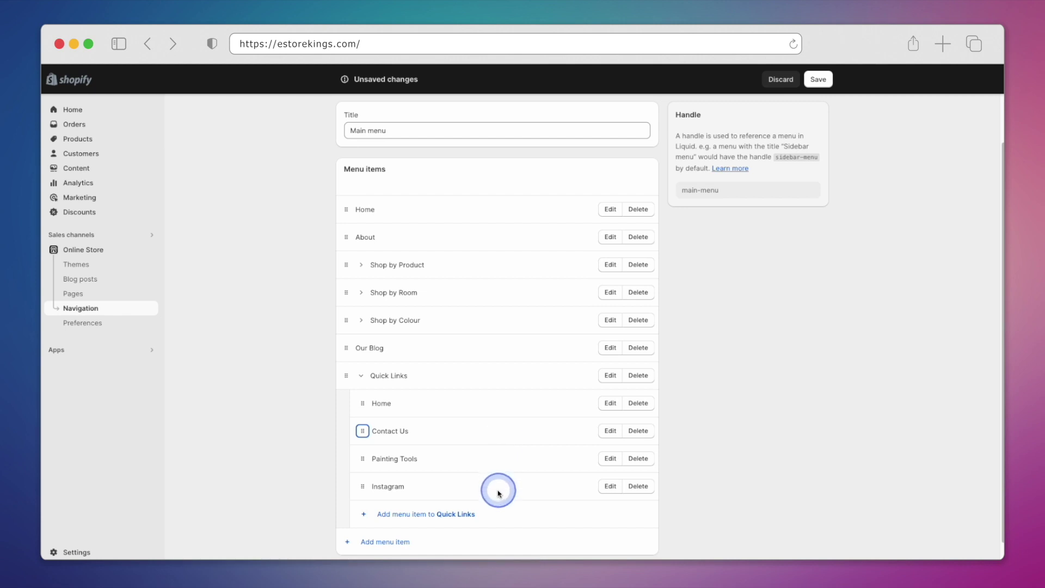
drag(362, 487, 384, 468)
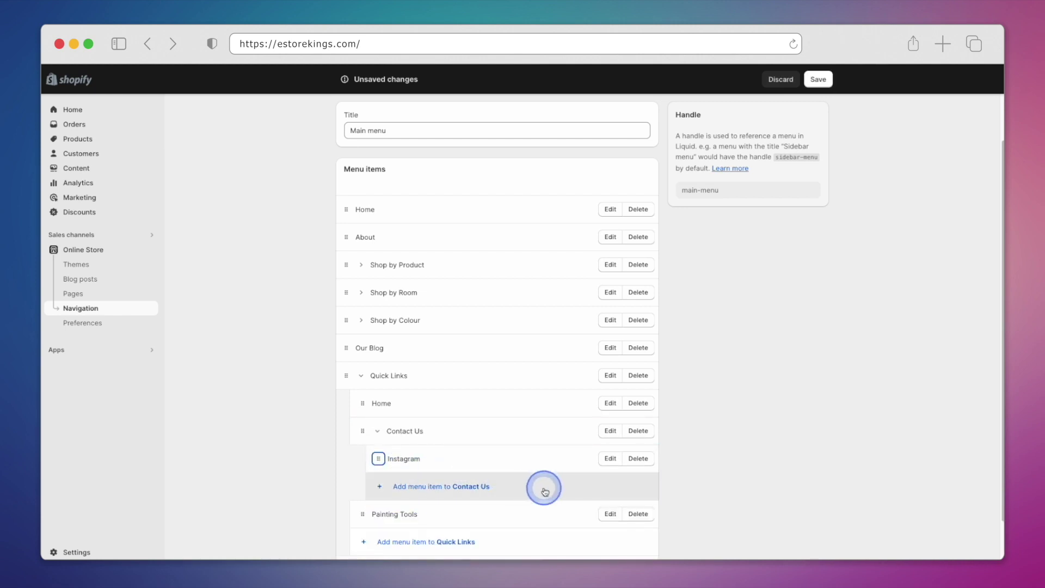
click(530, 489)
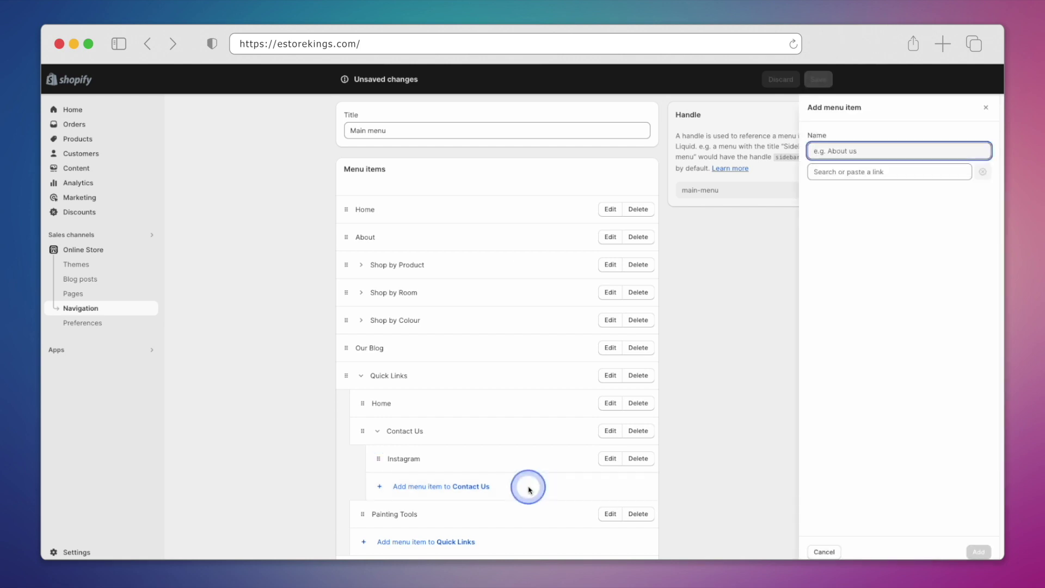
Step: Add a Facebook item with the store's Facebook URL under Contact Us
text(Facebook)
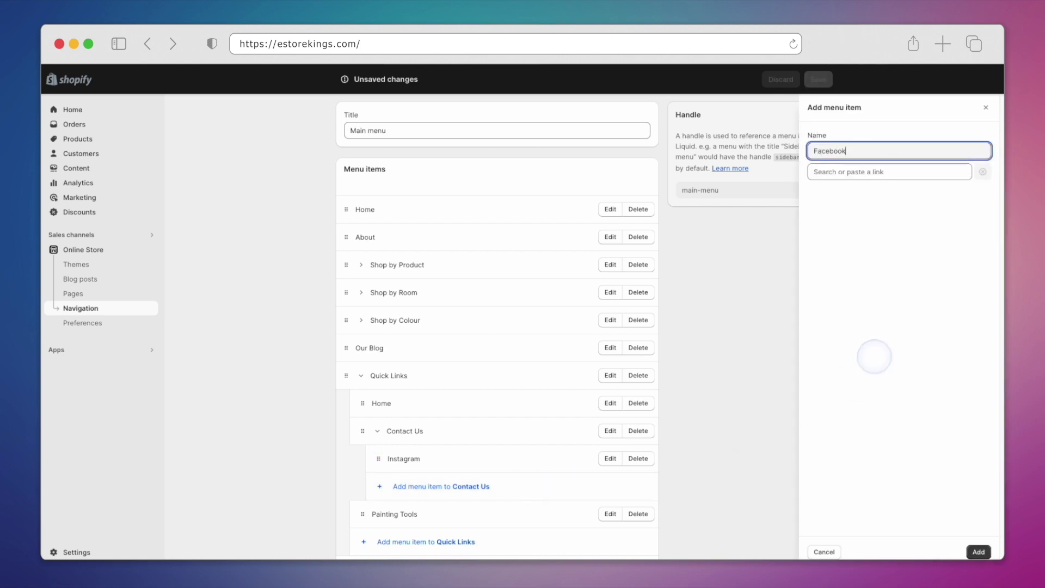
click(887, 172)
text(https://www.facebook.com/estorekings)
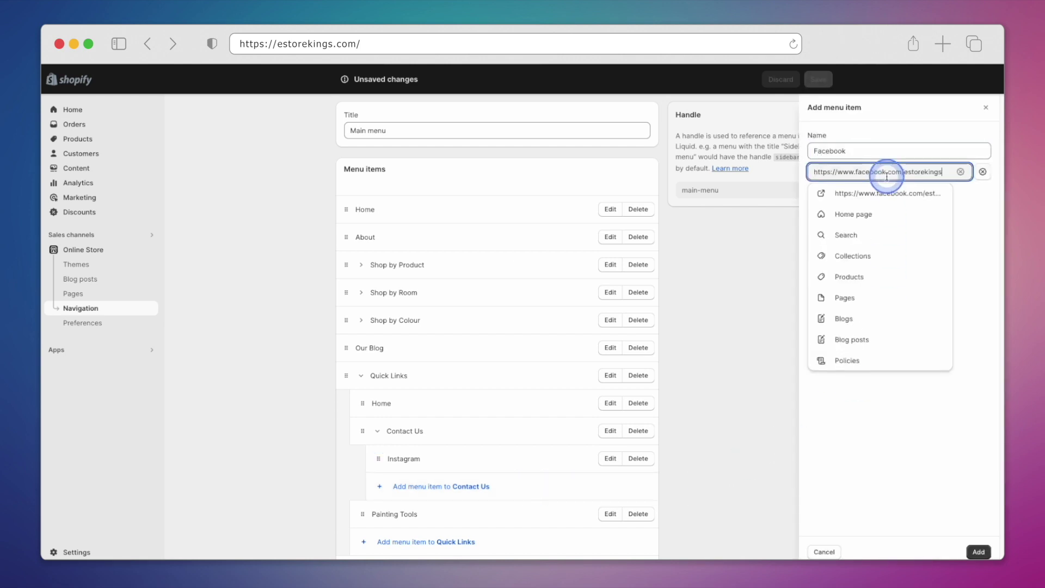
click(917, 194)
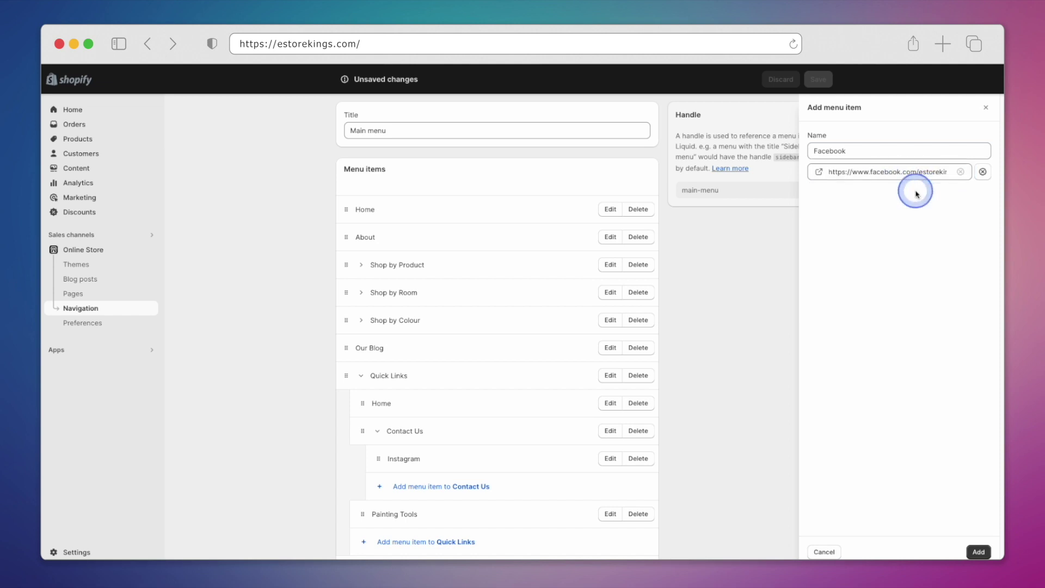
click(978, 551)
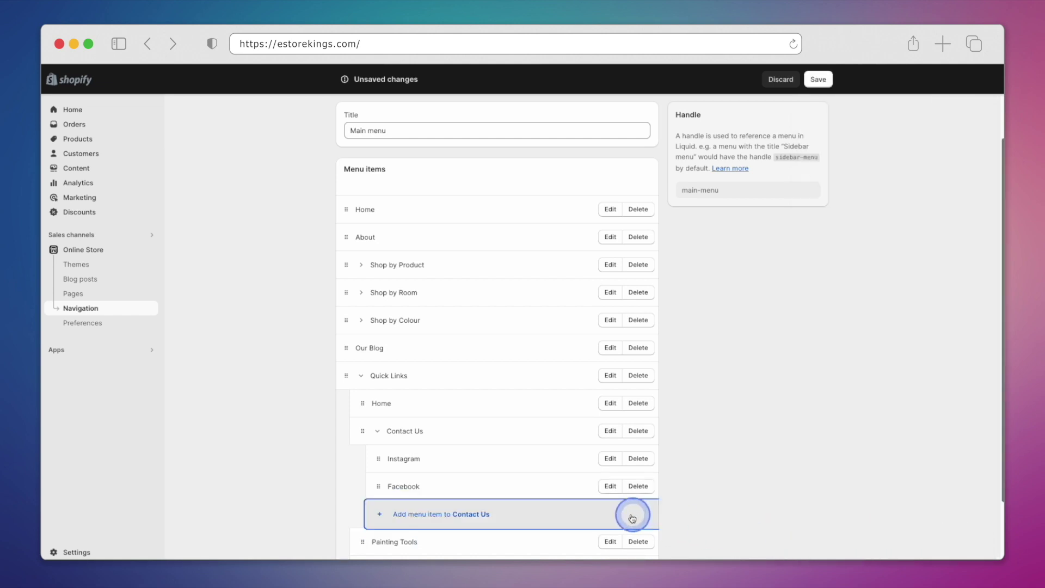
Step: Add a YouTube item with the store's YouTube URL under Contact Us and save the menu
click(545, 514)
text(YouTube)
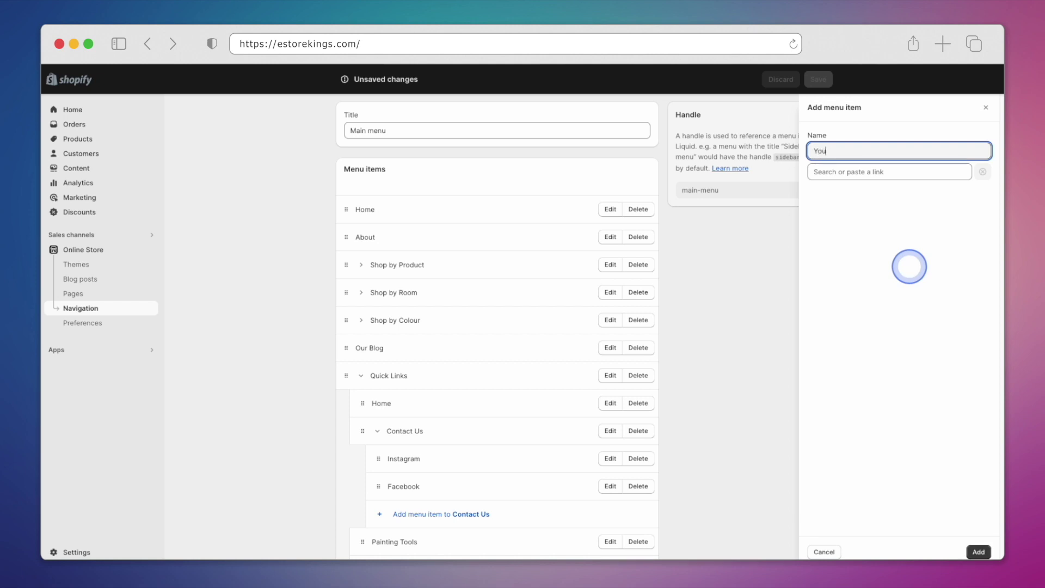
click(917, 176)
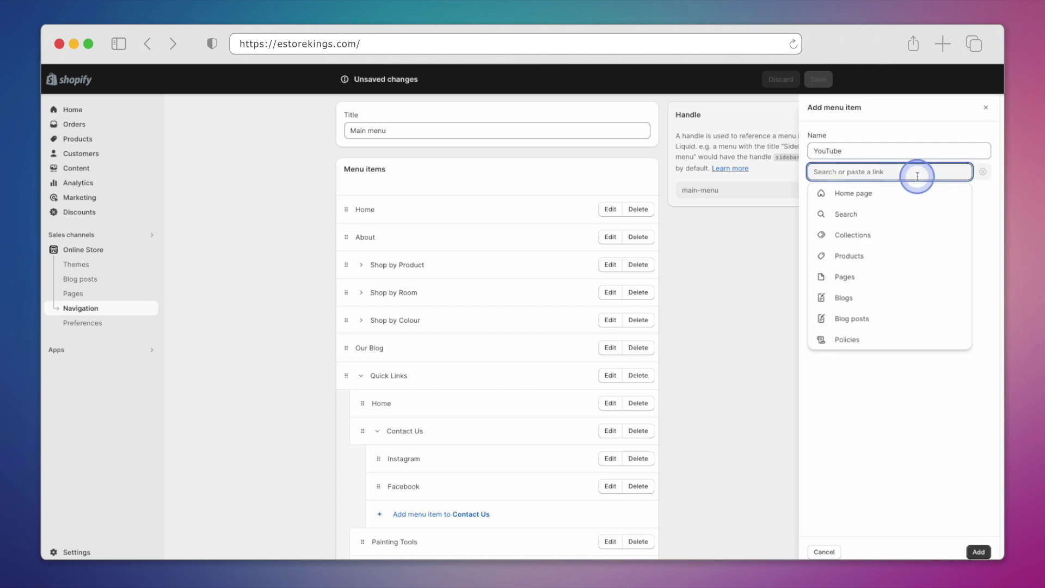
key(super+v)
click(925, 191)
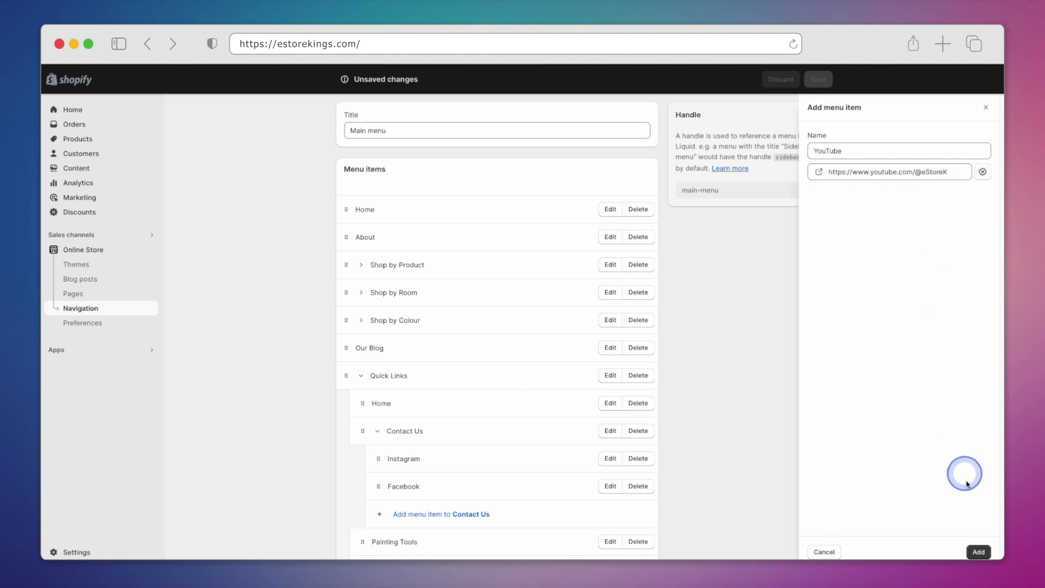
click(975, 551)
scroll(702, 511, down, 4)
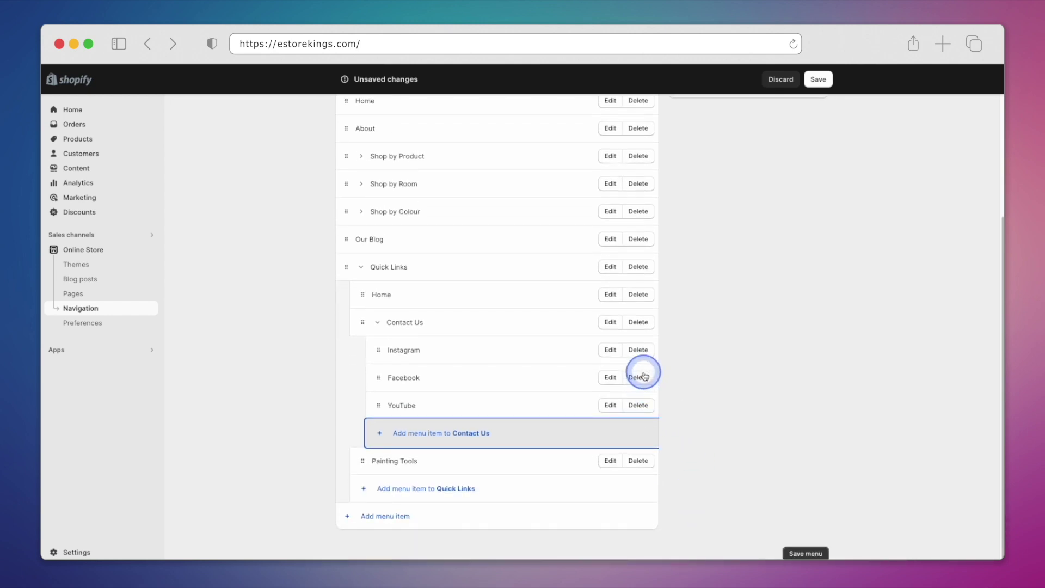
click(786, 553)
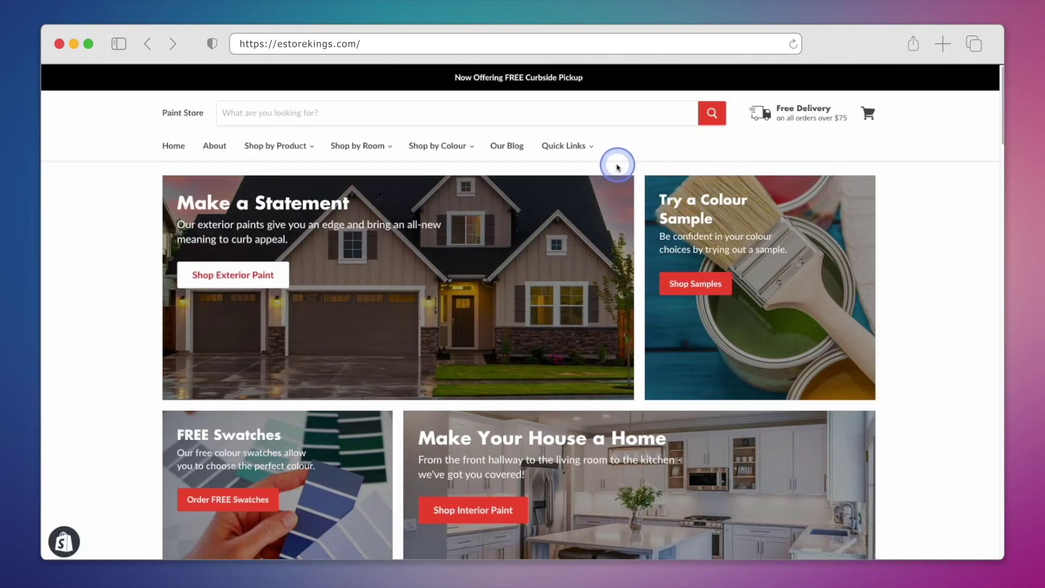
Step: On the storefront, expand Quick Links and Contact Us to check Home, Painting Tools, Instagram, Facebook, YouTube
click(590, 147)
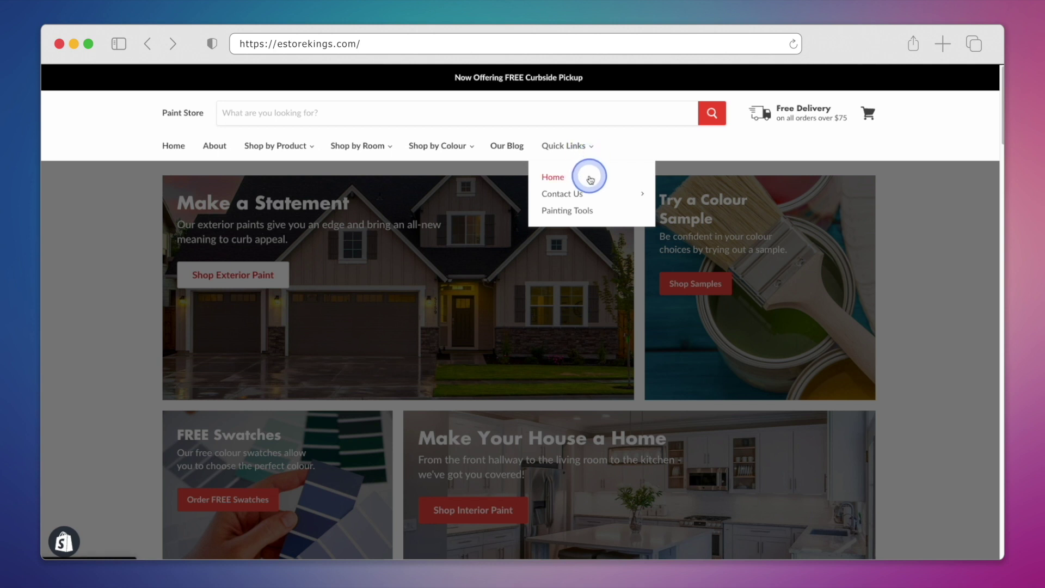
mouse_move(591, 194)
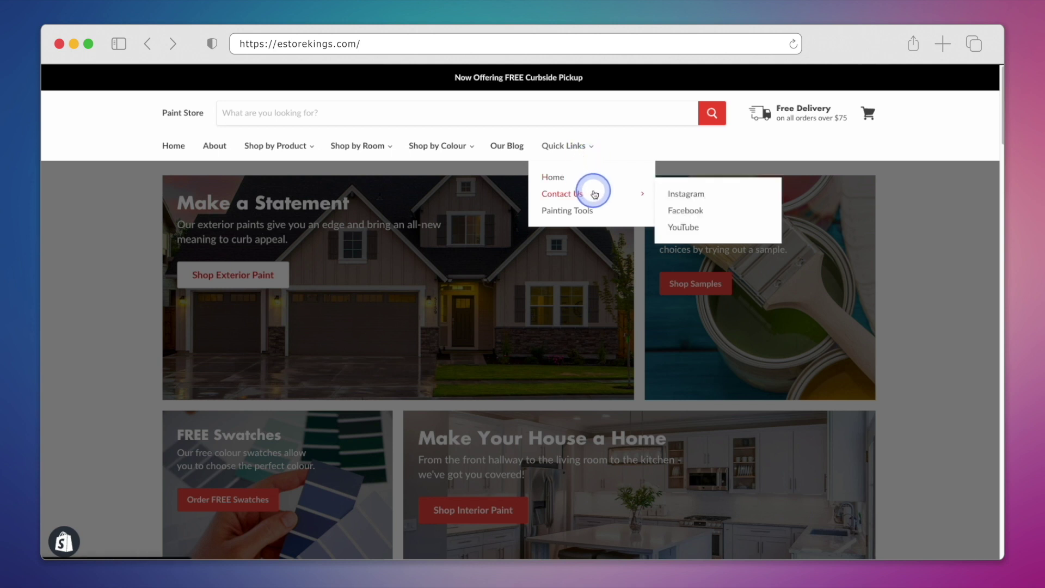